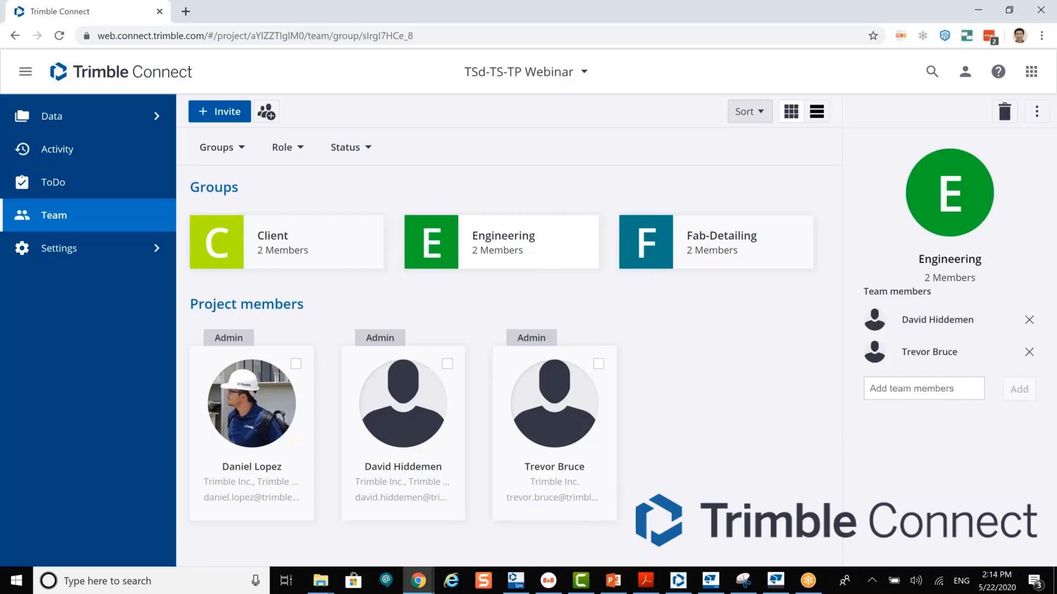
Step: Show the Client group's two members in the Trimble Connect team panel
{"action": "left_click", "coordinate": [288, 254]}
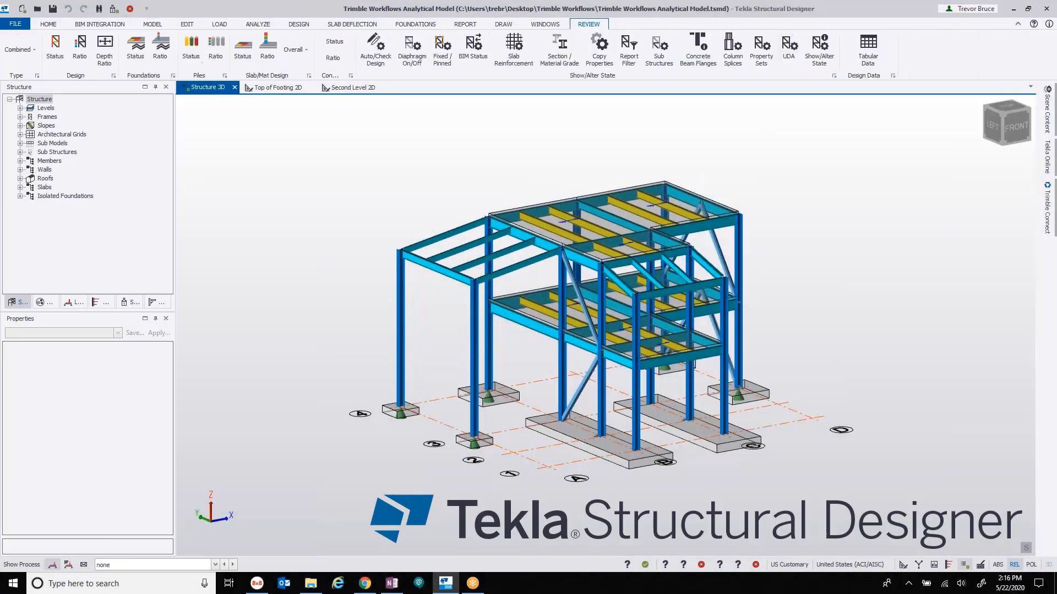
Step: Colour members by design status and utilisation ratio, then display the 3 Dead load case
{"action": "left_click", "coordinate": [55, 48]}
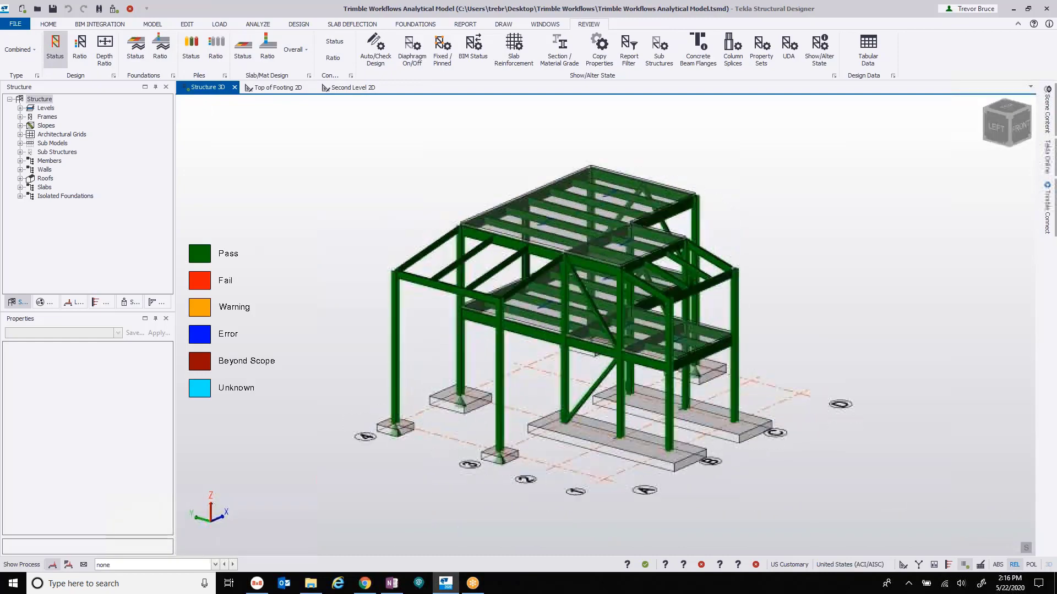
{"action": "left_click", "coordinate": [79, 45]}
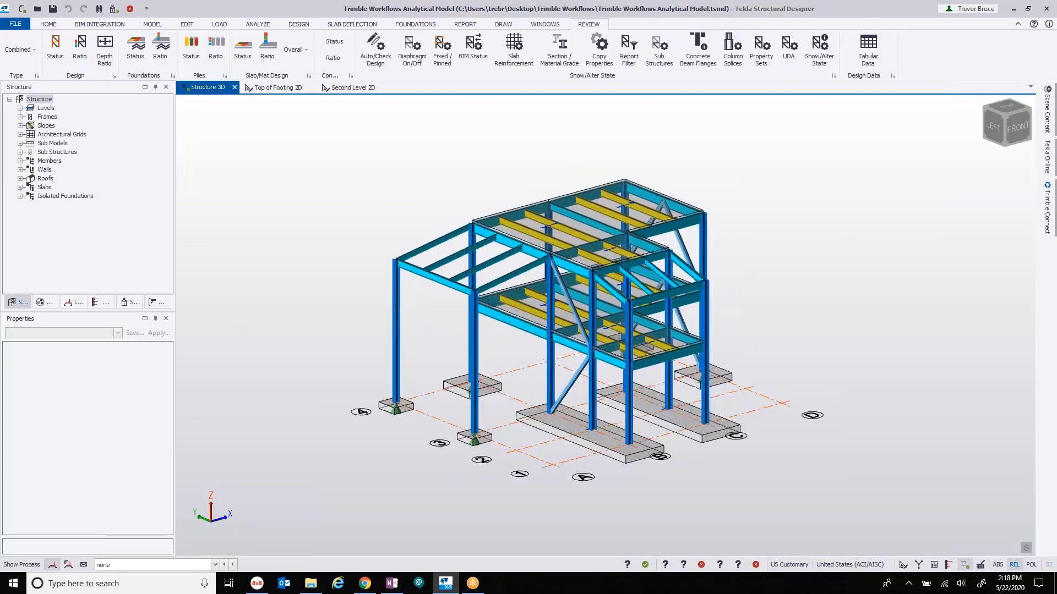
{"action": "left_click", "coordinate": [214, 565]}
{"action": "key", "text": "Up"}
{"action": "key", "text": "Up"}
{"action": "key", "text": "Up"}
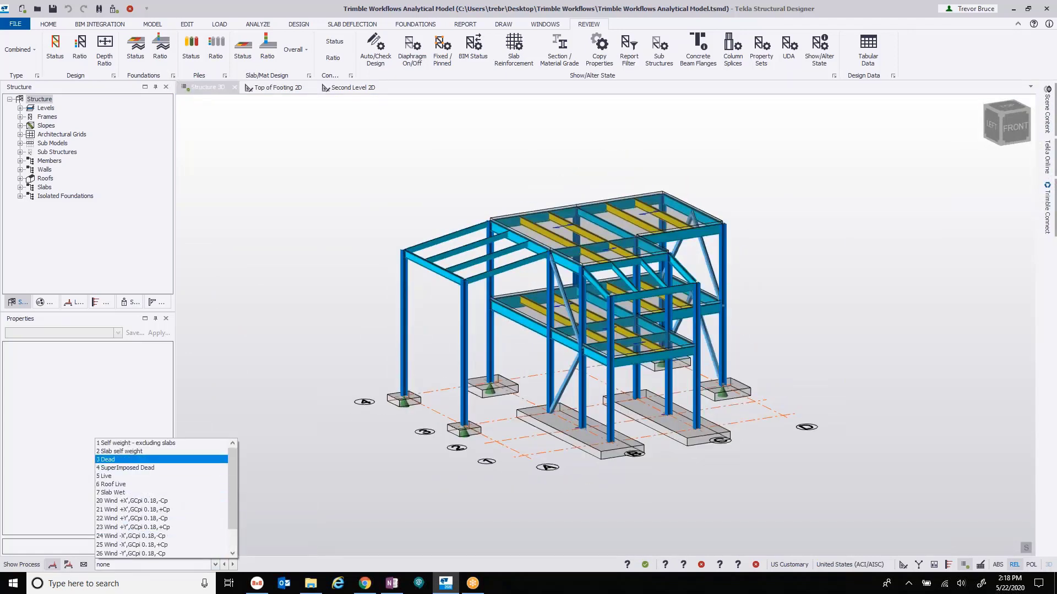
{"action": "key", "text": "Return"}
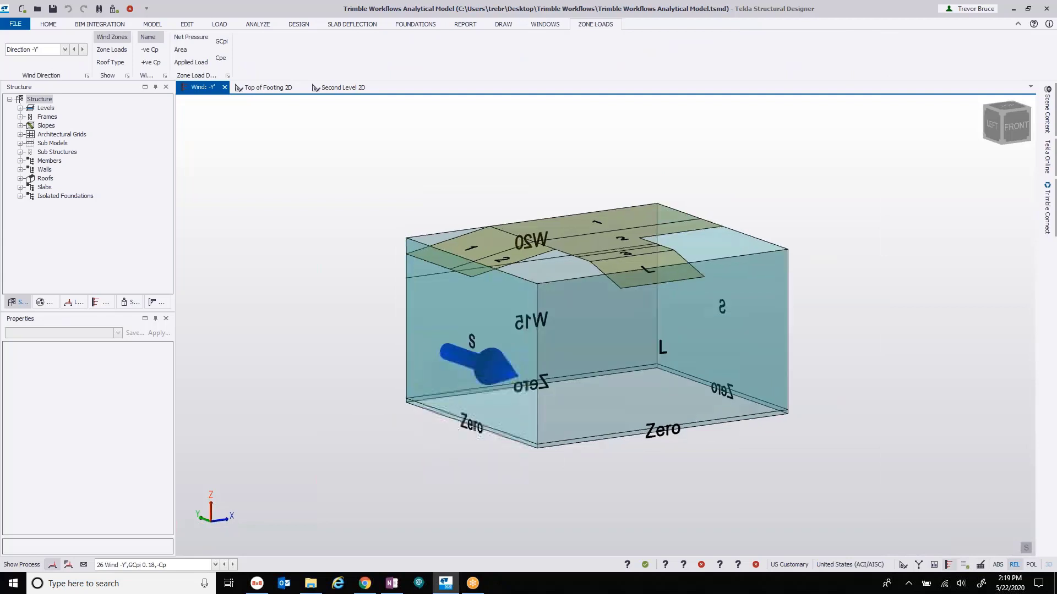
Step: Show net wind pressures for the +X' direction, then return to the structural view
{"action": "left_click", "coordinate": [65, 49]}
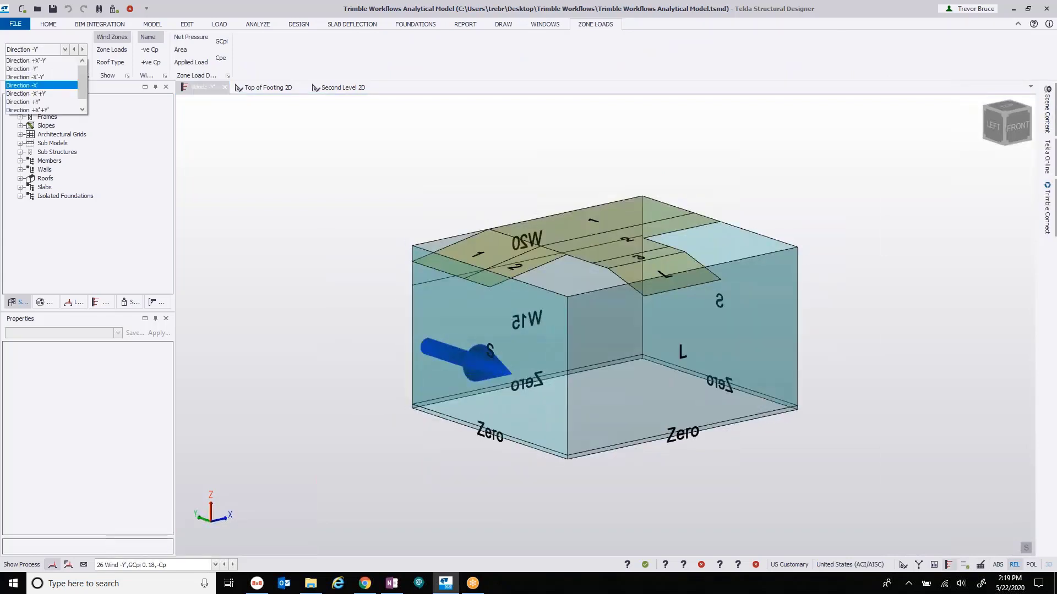
{"action": "key", "text": "Down"}
{"action": "key", "text": "Down"}
{"action": "key", "text": "Down"}
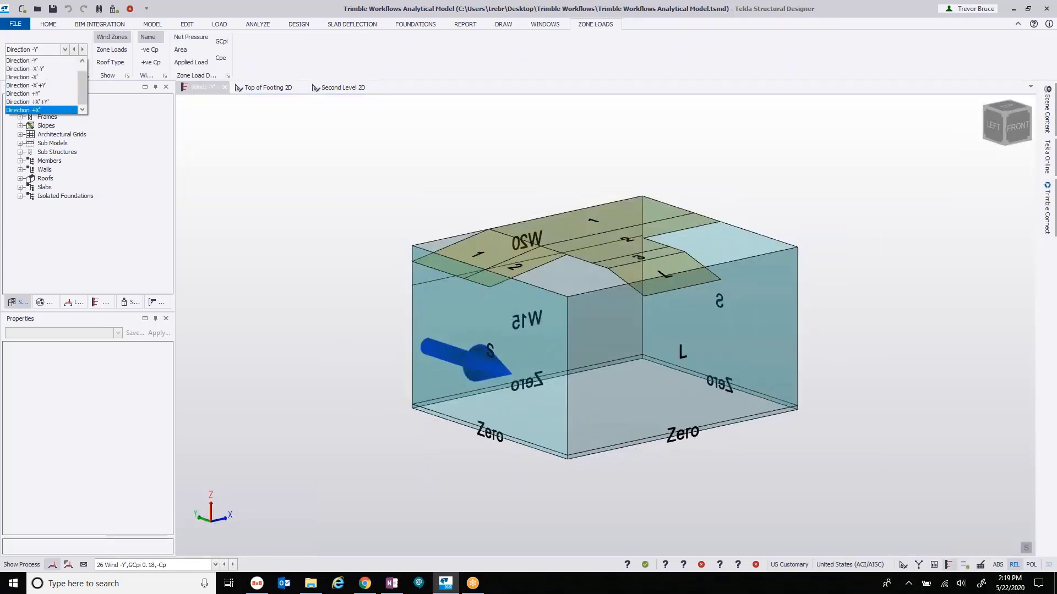
{"action": "key", "text": "Return"}
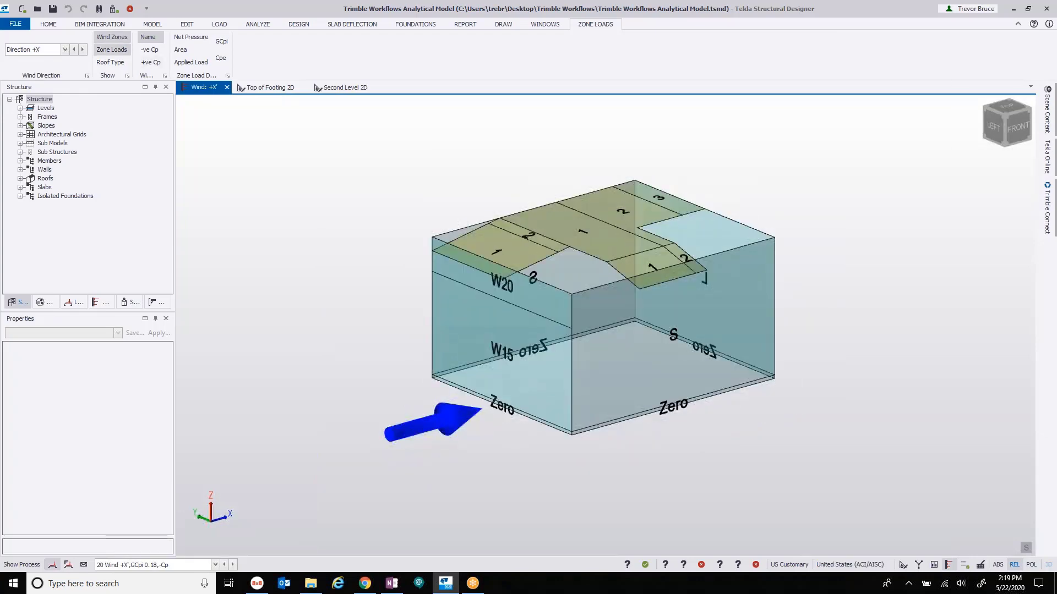
{"action": "left_click", "coordinate": [191, 36]}
{"action": "right_click", "coordinate": [206, 88]}
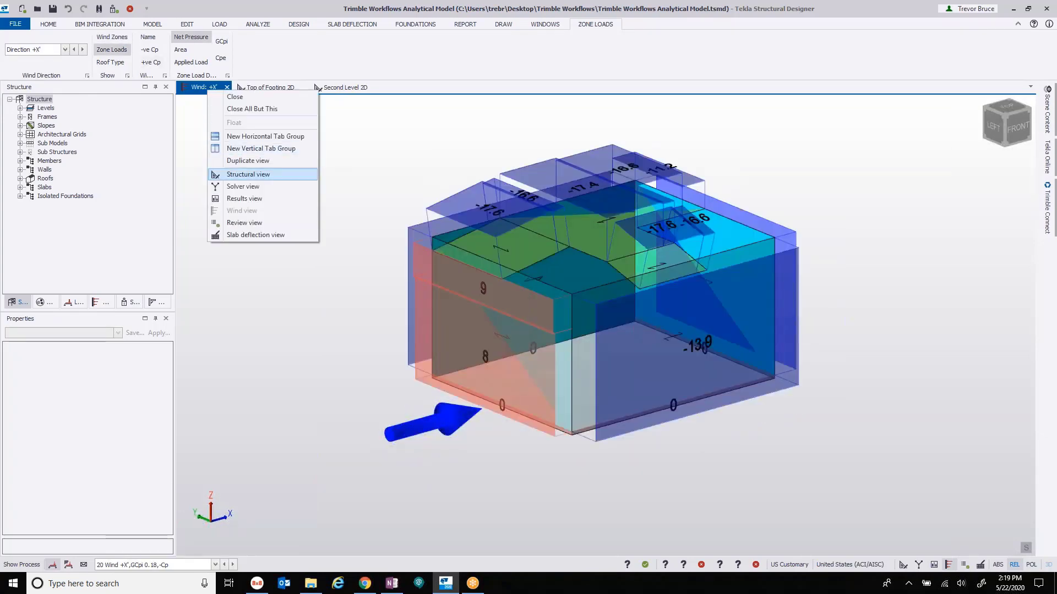
{"action": "left_click", "coordinate": [248, 174]}
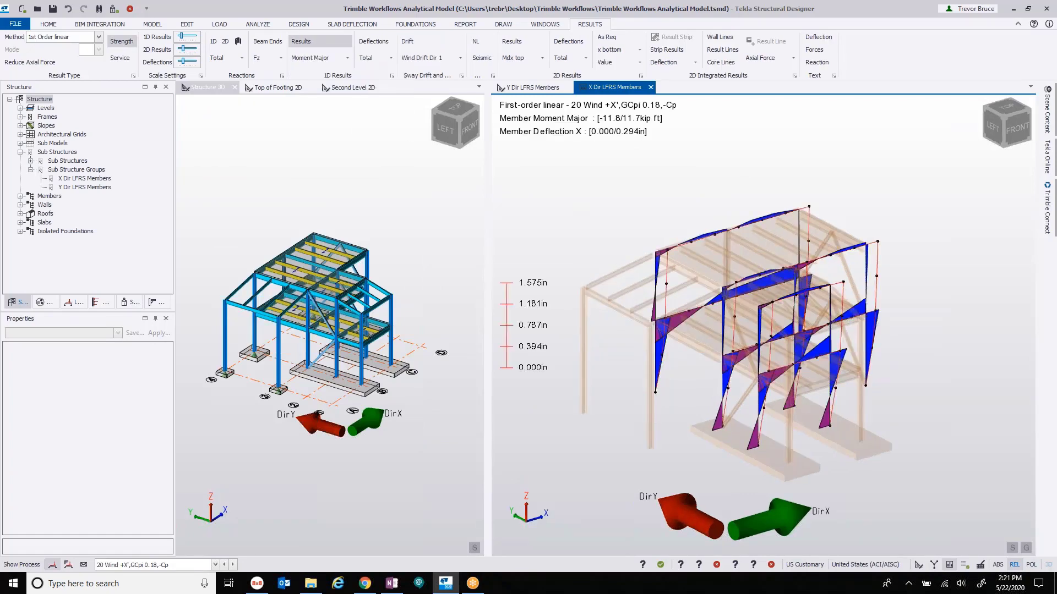
{"action": "scroll", "coordinate": [957, 230], "scroll_direction": "down", "scroll_amount": 2}
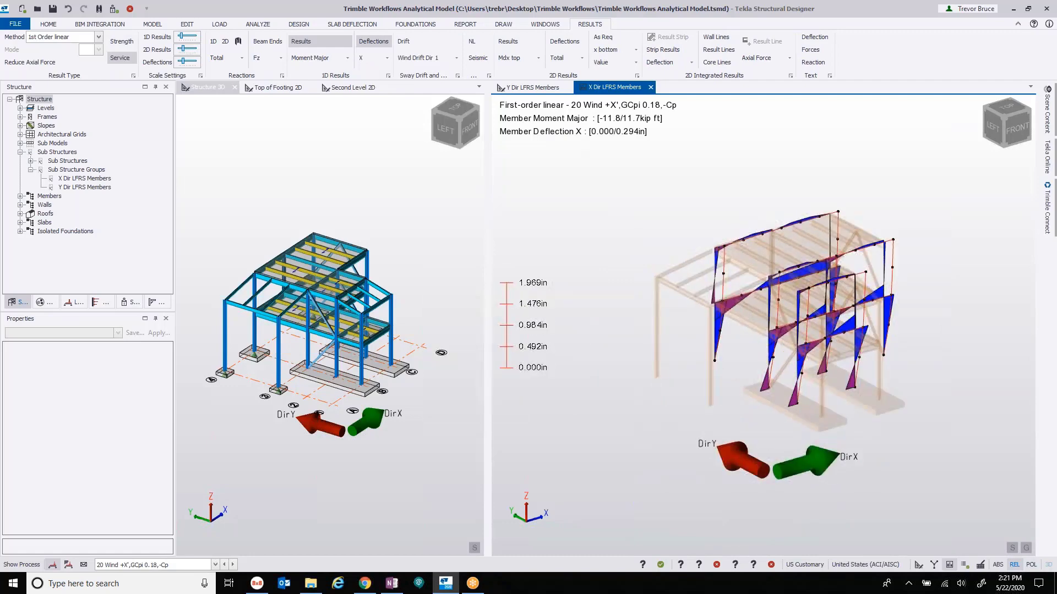
Step: Animate the X Dir LFRS deflection results and advance the Tekla Structures export to Material Grades
{"action": "right_click", "coordinate": [604, 218]}
{"action": "left_click", "coordinate": [644, 290]}
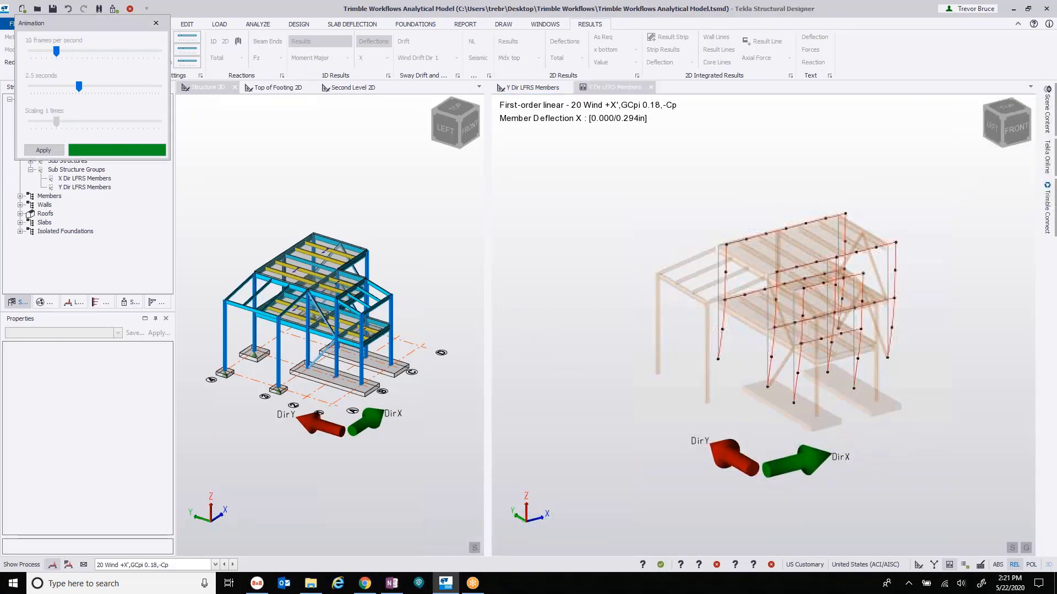
{"action": "key", "text": "Escape"}
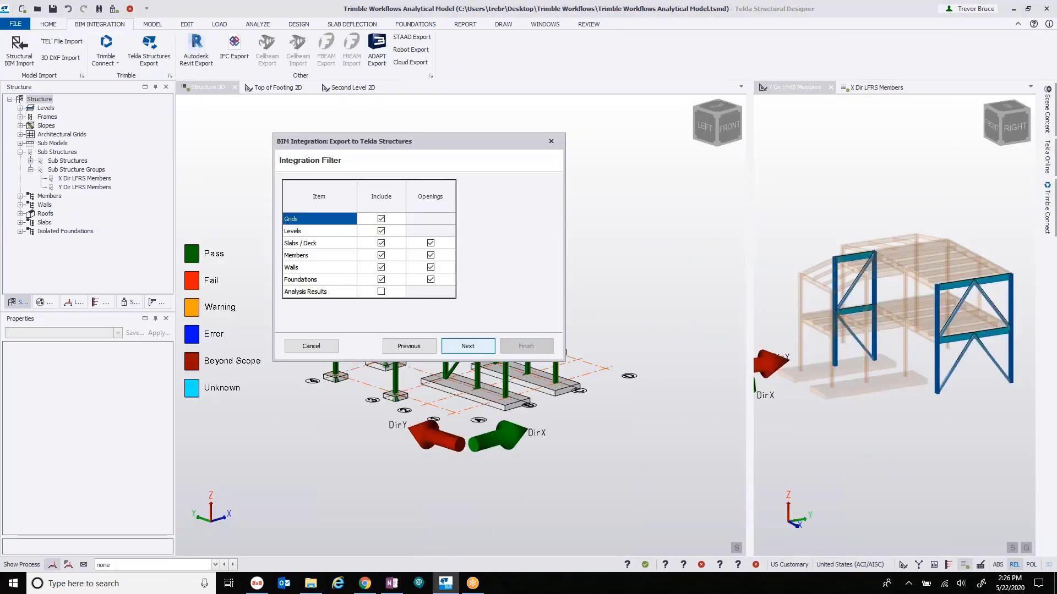
{"action": "left_click", "coordinate": [467, 346]}
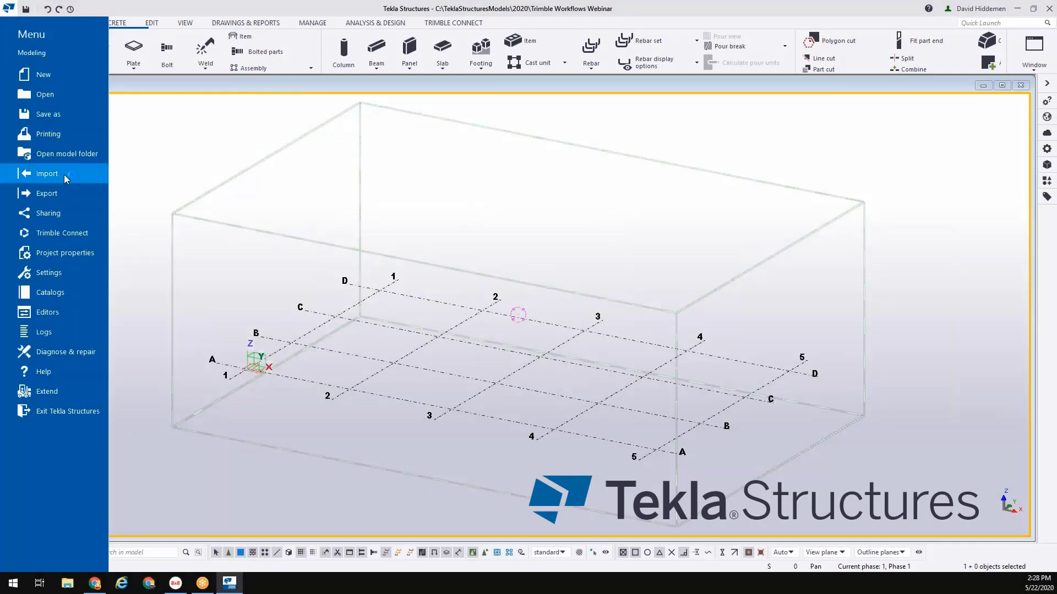
Step: Import the Structural Designer model at the origin and orbit around the imported frame
{"action": "left_click", "coordinate": [65, 178]}
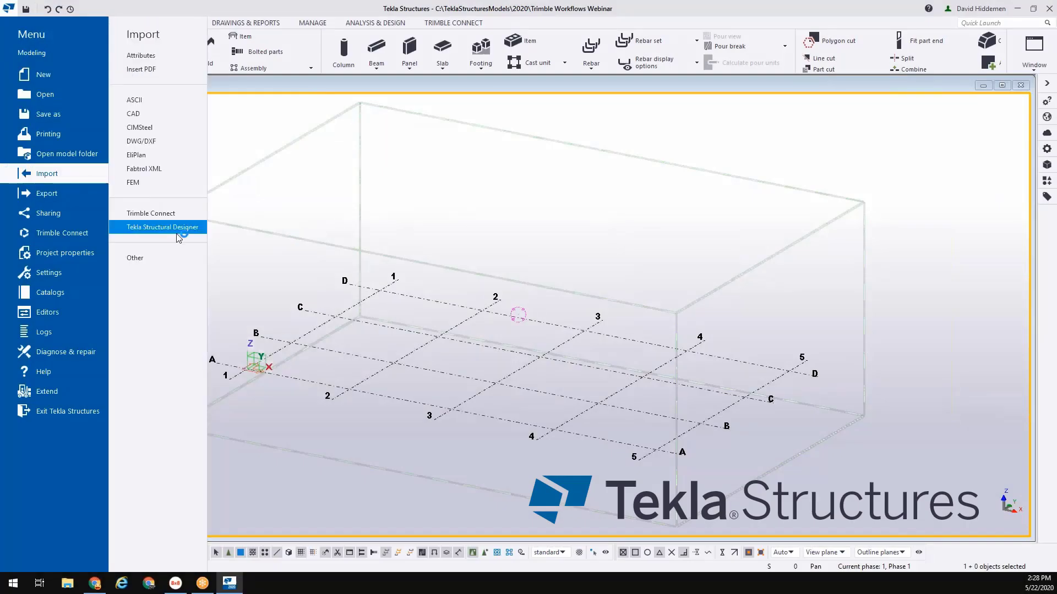
{"action": "left_click", "coordinate": [83, 369]}
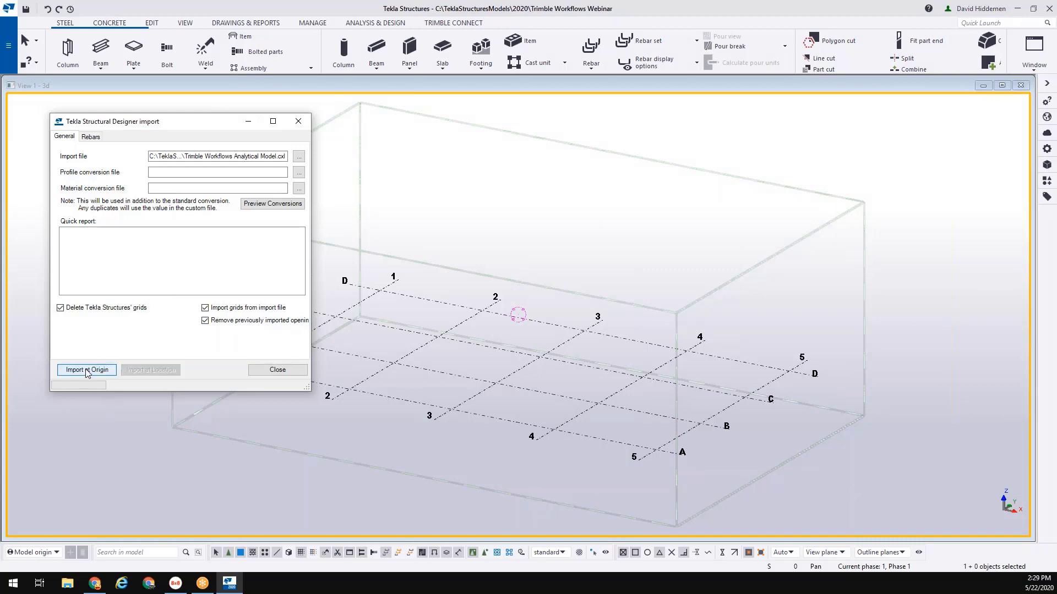
{"action": "middle_click_drag", "start_coordinate": [116, 460], "coordinate": [533, 340], "text": "ctrl"}
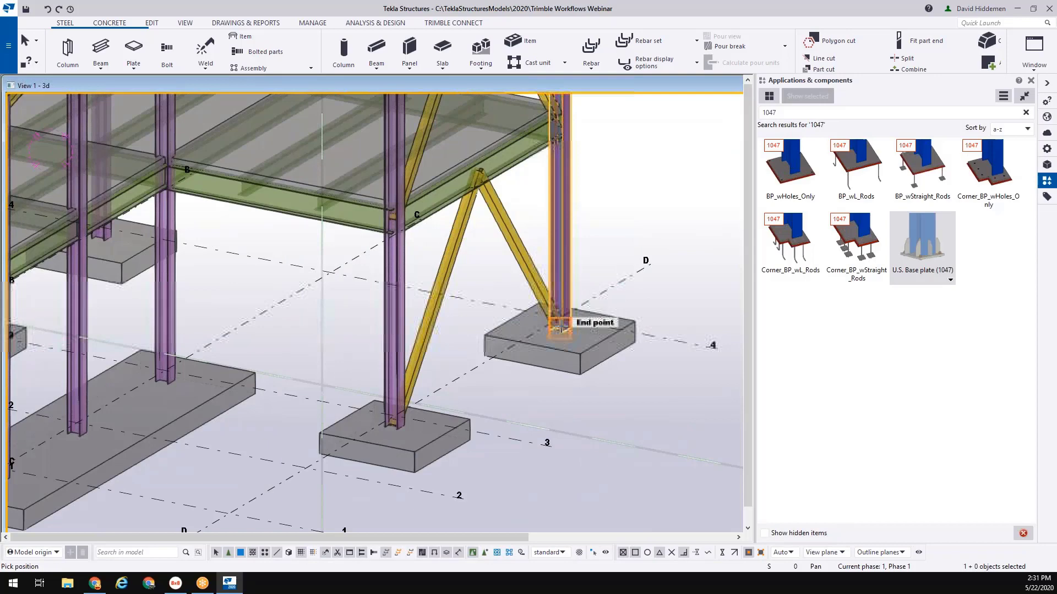
Step: Place U.S. base plates at two column ends
{"action": "left_click", "coordinate": [559, 328]}
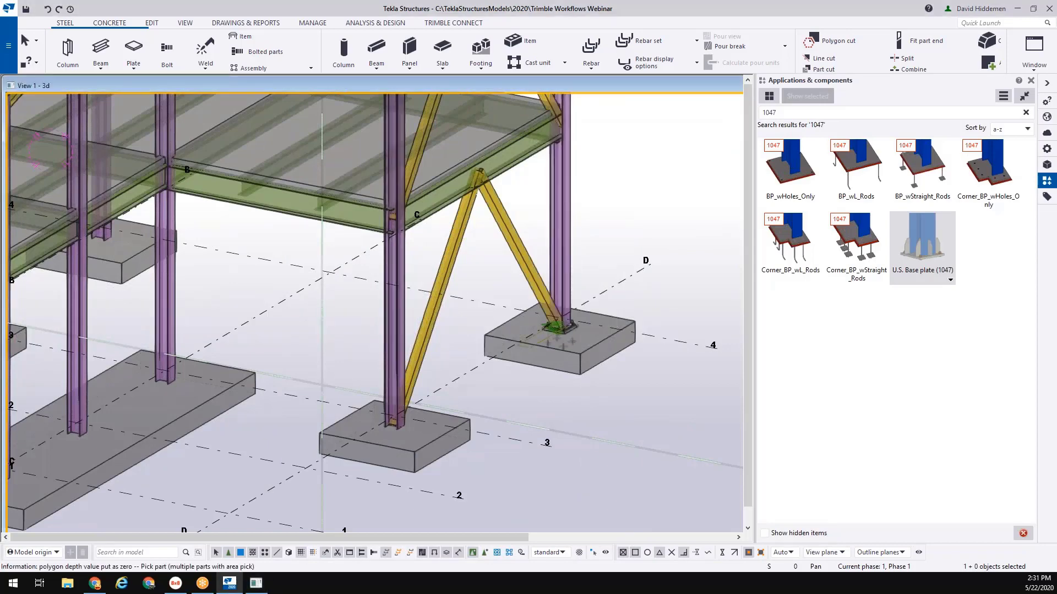
{"action": "left_click", "coordinate": [394, 424]}
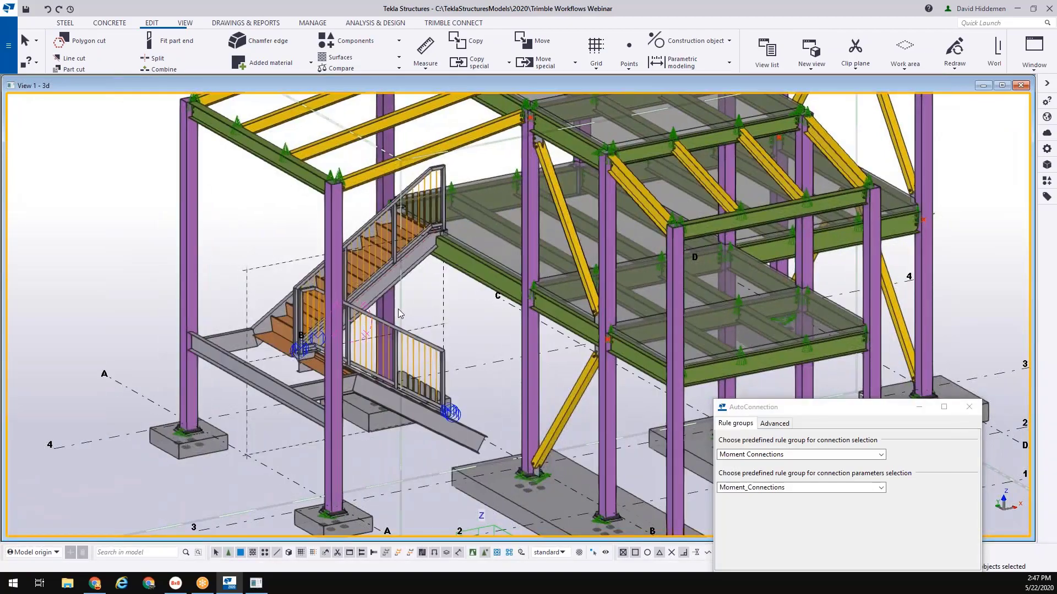
{"action": "scroll", "coordinate": [280, 373], "scroll_direction": "up", "scroll_amount": 3}
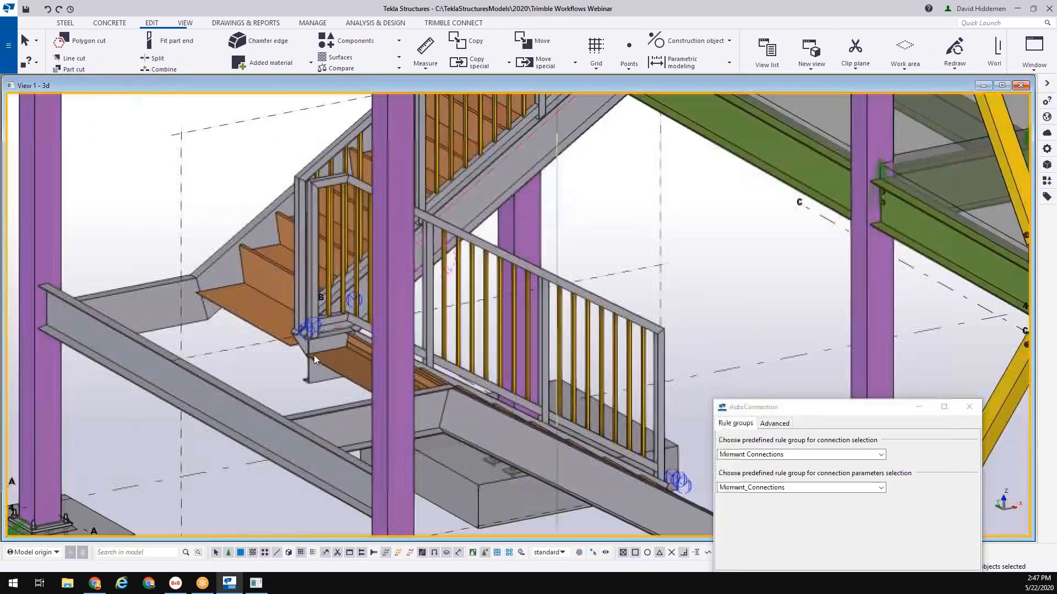
{"action": "scroll", "coordinate": [314, 355], "scroll_direction": "down", "scroll_amount": 3}
{"action": "scroll", "coordinate": [262, 331], "scroll_direction": "up", "scroll_amount": 1}
{"action": "scroll", "coordinate": [271, 366], "scroll_direction": "down", "scroll_amount": 2}
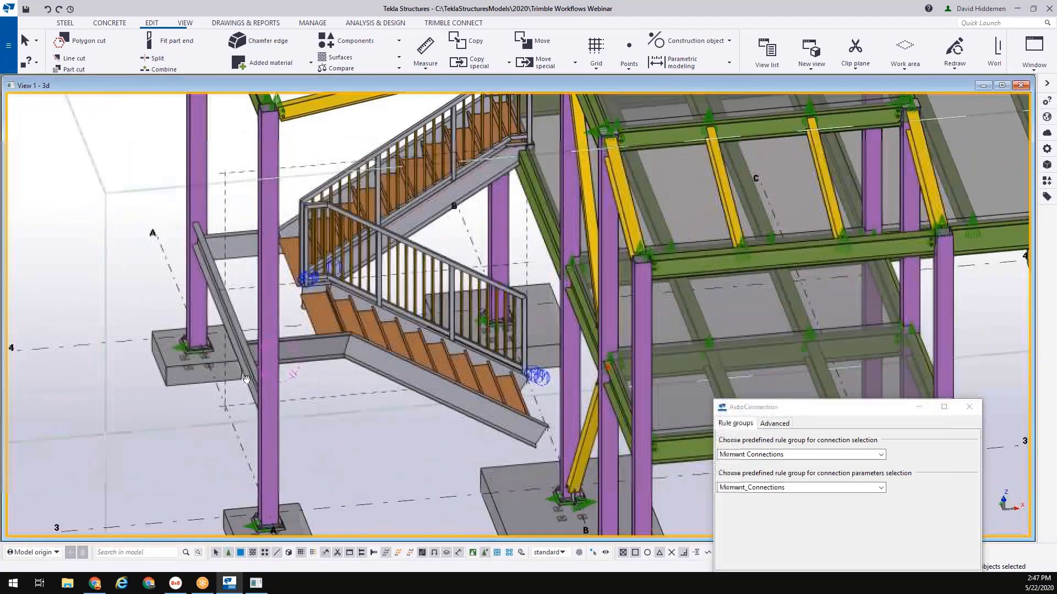
{"action": "scroll", "coordinate": [289, 371], "scroll_direction": "down", "scroll_amount": 1}
{"action": "scroll", "coordinate": [340, 379], "scroll_direction": "up", "scroll_amount": 2}
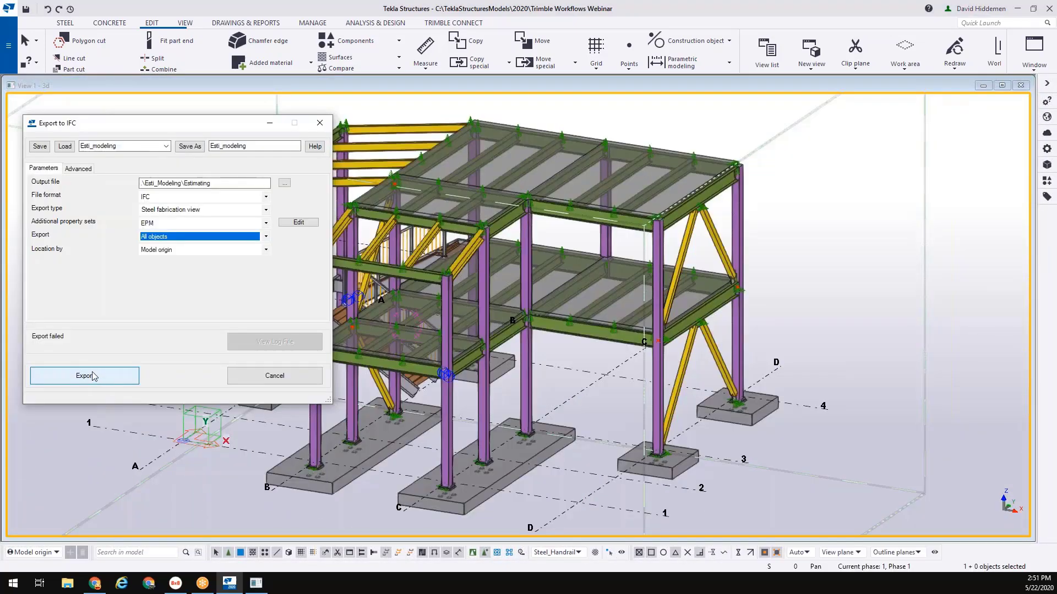
Step: Export all model objects to IFC with the EPM property sets
{"action": "left_click", "coordinate": [90, 380]}
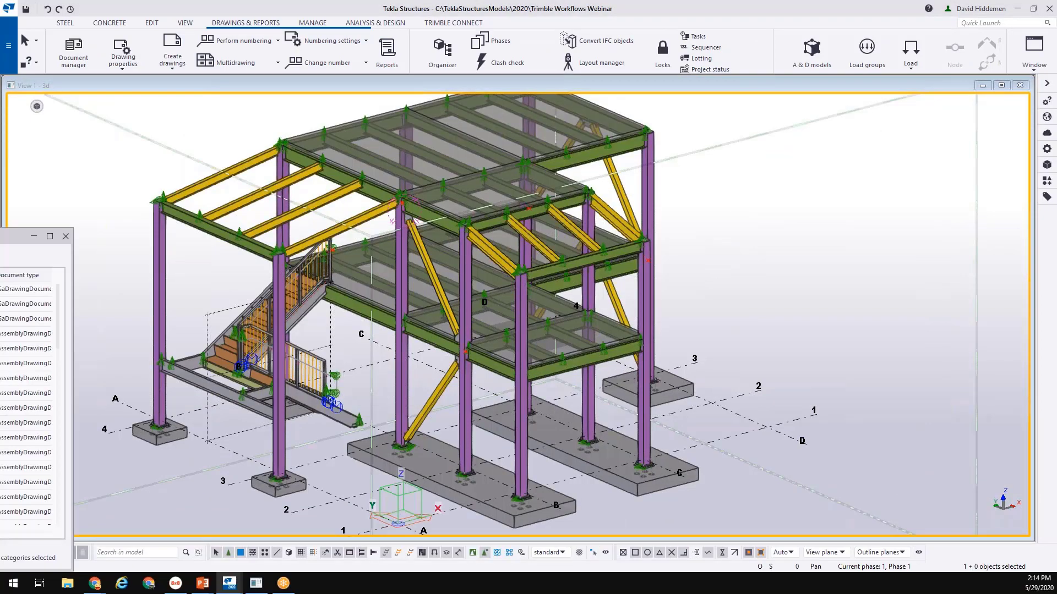
Step: Bring Document manager on screen and preview the E1 plan drawing
{"action": "left_click_drag", "start_coordinate": [50, 198], "coordinate": [677, 192]}
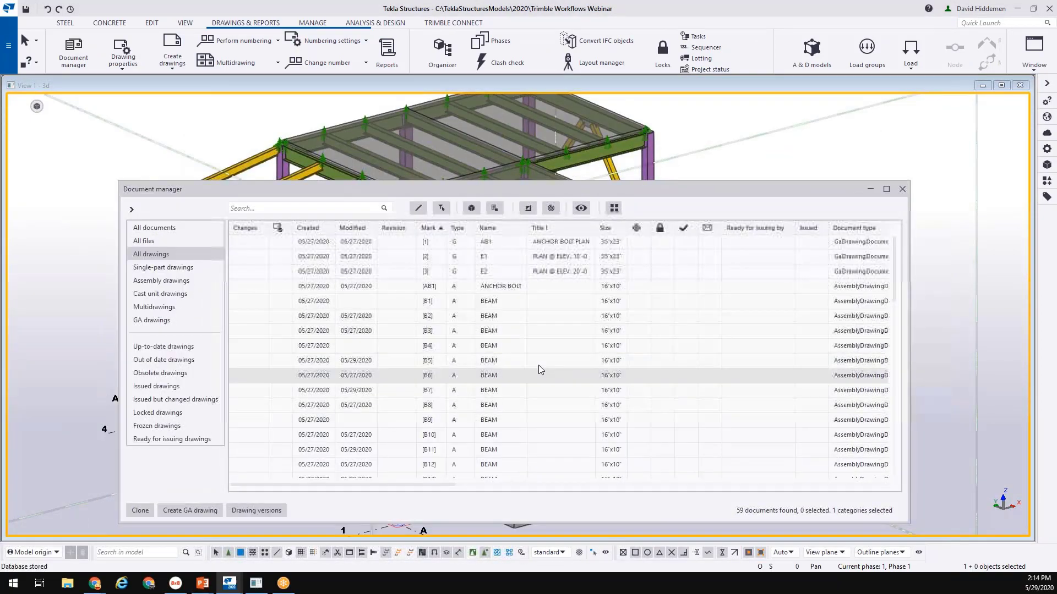
{"action": "left_click", "coordinate": [519, 258]}
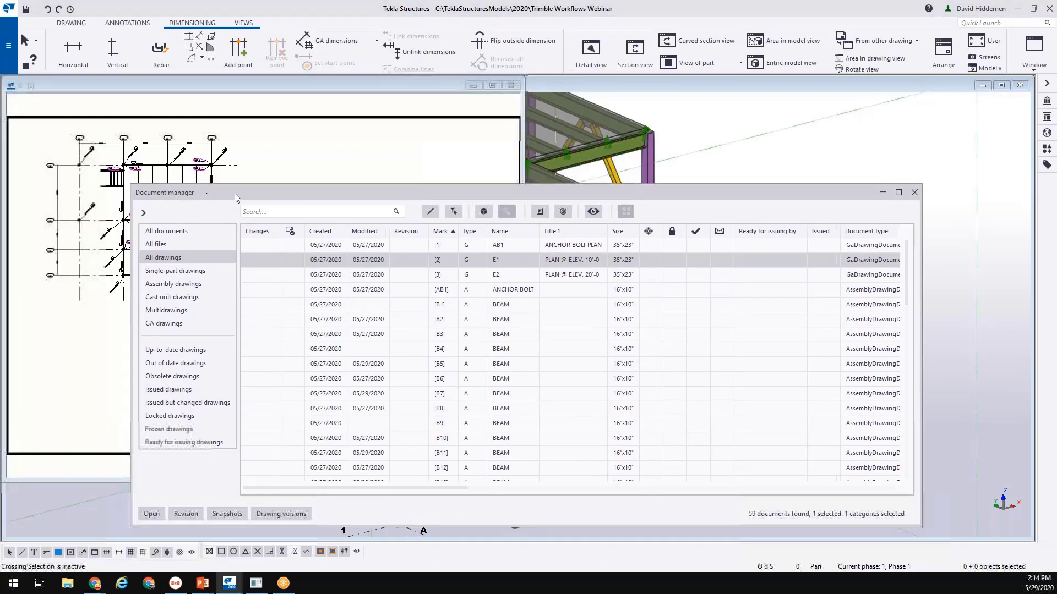
{"action": "left_click_drag", "start_coordinate": [234, 194], "coordinate": [450, 187]}
Step: Open the B4 and B20 beam drawings and the C2 column drawing
{"action": "left_click", "coordinate": [549, 340]}
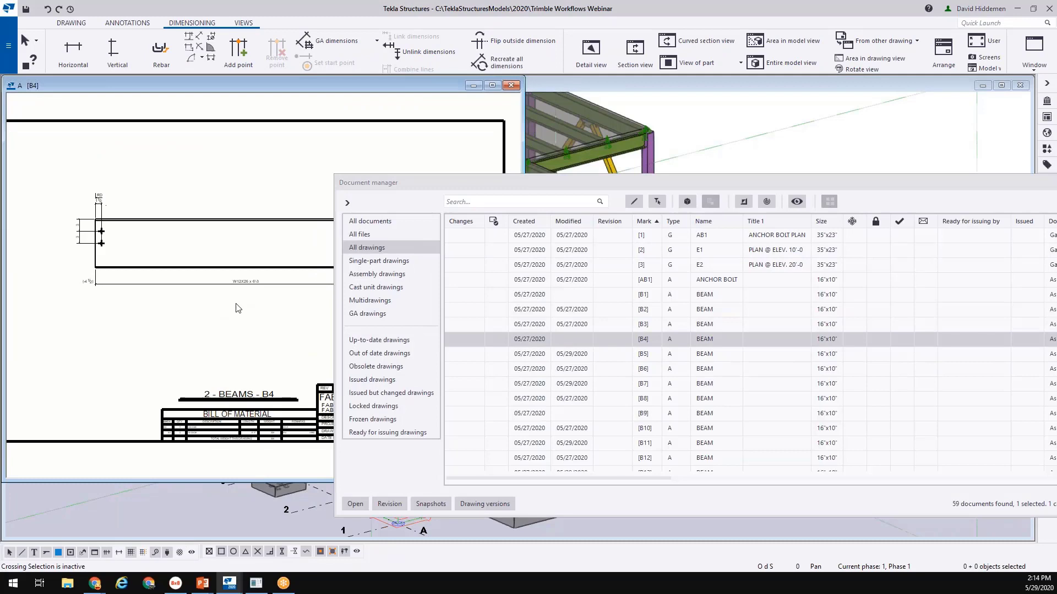
{"action": "left_click_drag", "start_coordinate": [389, 195], "coordinate": [583, 209]}
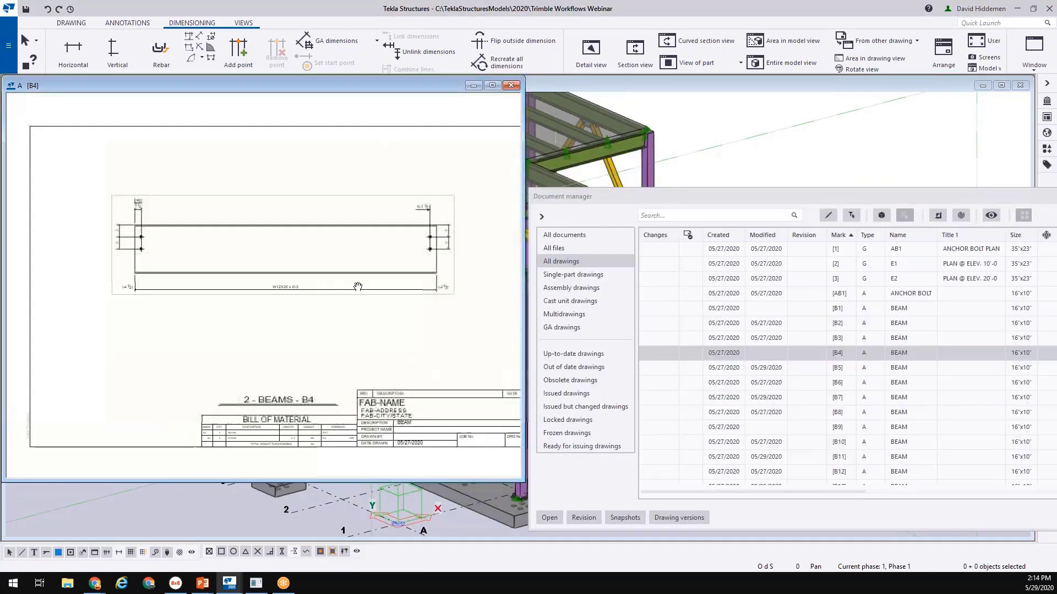
{"action": "scroll", "coordinate": [781, 415], "scroll_direction": "down", "scroll_amount": 3}
{"action": "left_click", "coordinate": [781, 413]}
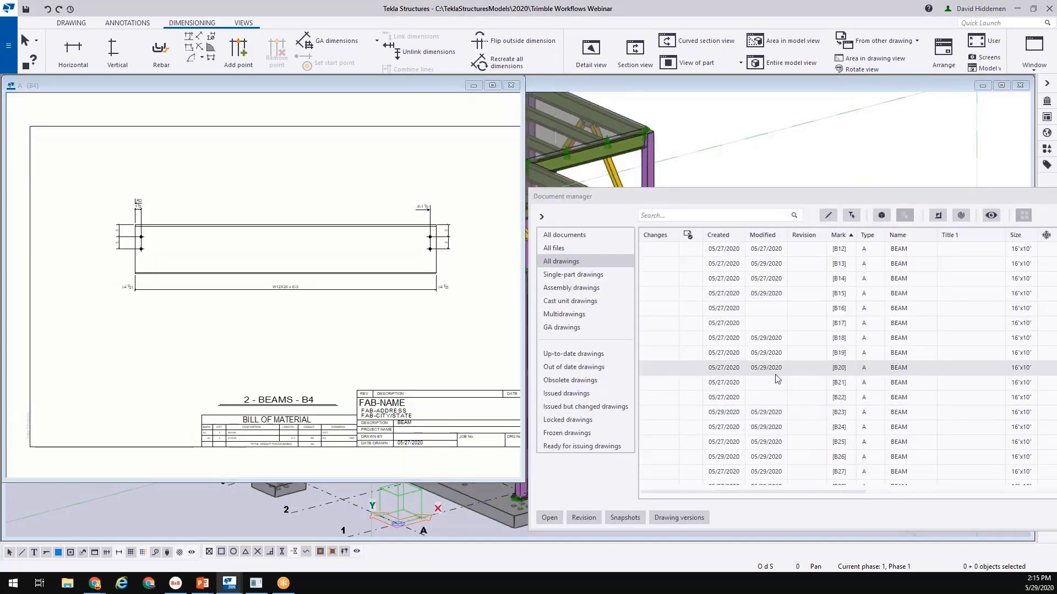
{"action": "scroll", "coordinate": [794, 420], "scroll_direction": "down", "scroll_amount": 5}
{"action": "left_click", "coordinate": [811, 427]}
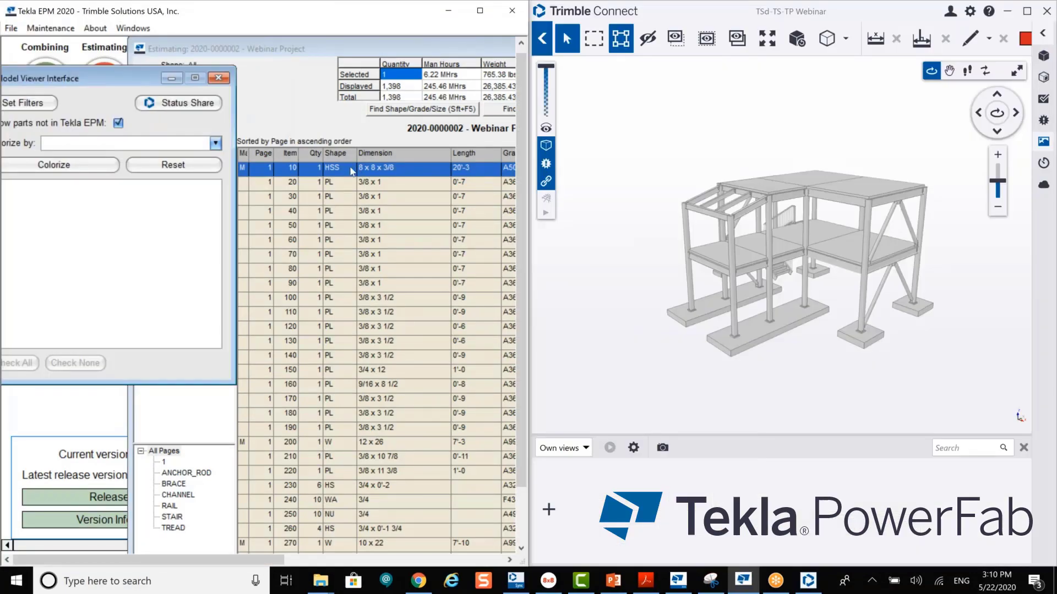
Step: Show the HSS column in the linked model and colour the model by category
{"action": "right_click", "coordinate": [354, 171]}
{"action": "left_click", "coordinate": [401, 176]}
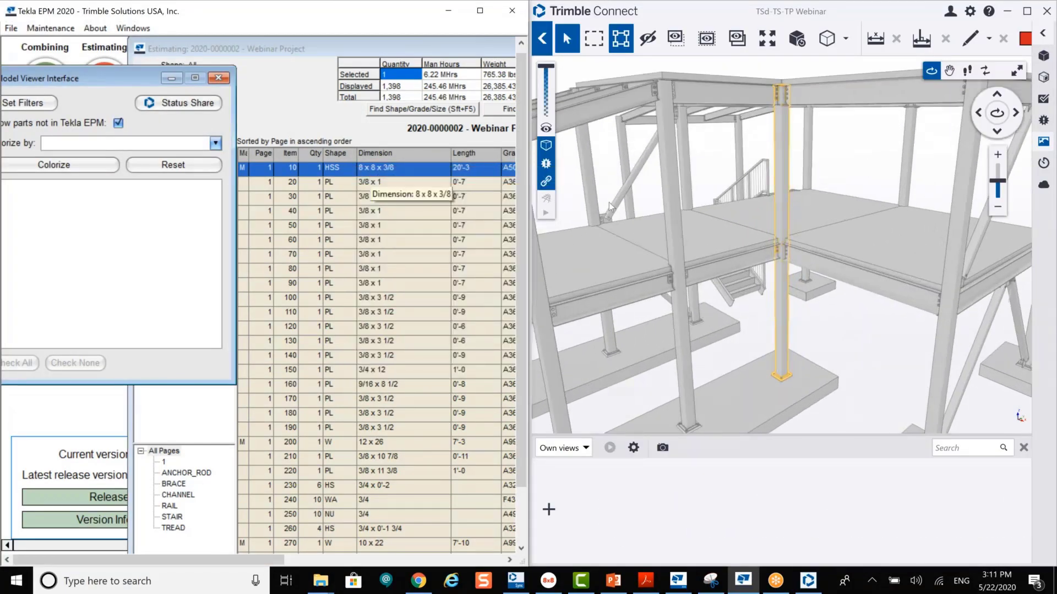
{"action": "left_click", "coordinate": [215, 143]}
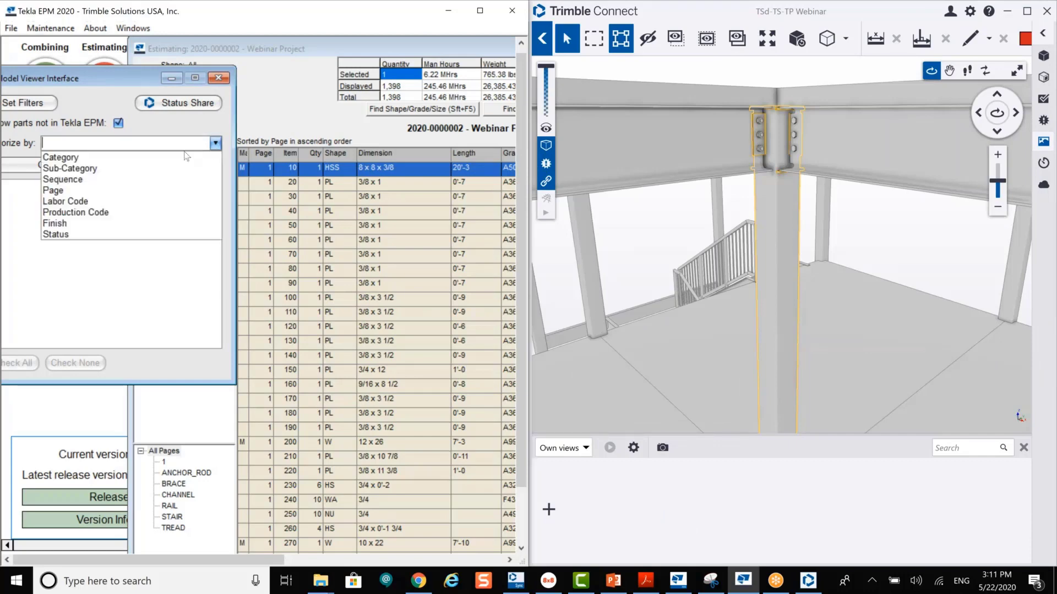
{"action": "left_click", "coordinate": [188, 156]}
{"action": "left_click", "coordinate": [86, 166]}
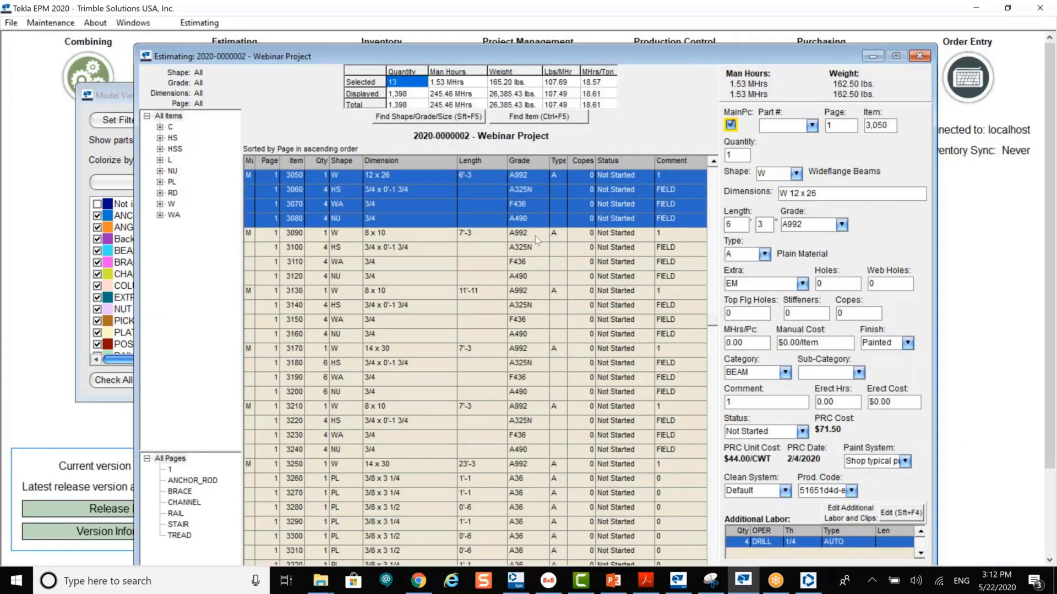
Step: Select W 8x10 item 3090 and open the estimate summary report full-screen in Excel
{"action": "left_click", "coordinate": [535, 235]}
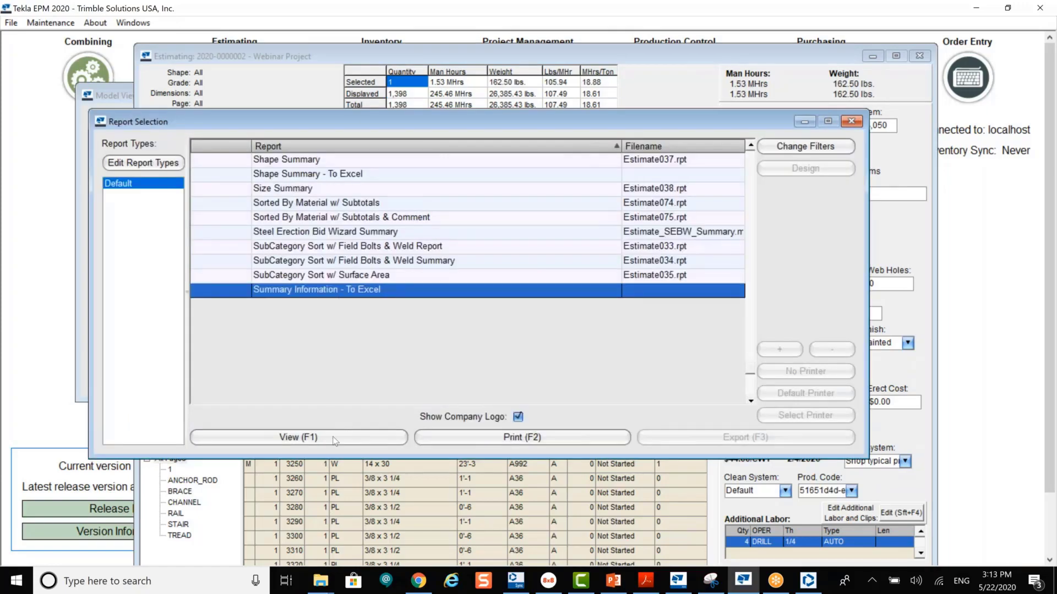
{"action": "left_click", "coordinate": [336, 437]}
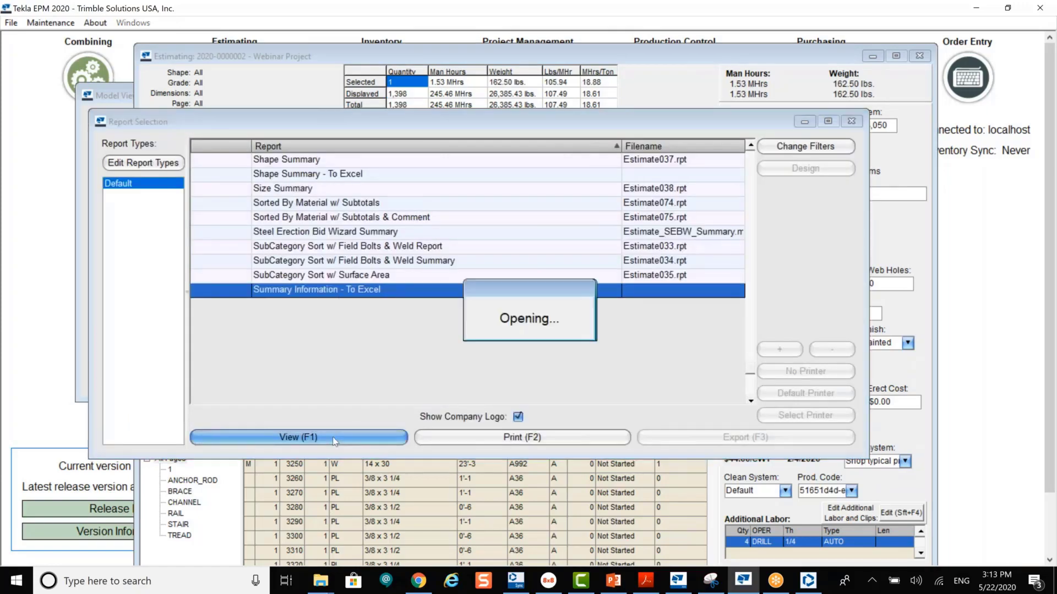
{"action": "key", "text": "Return"}
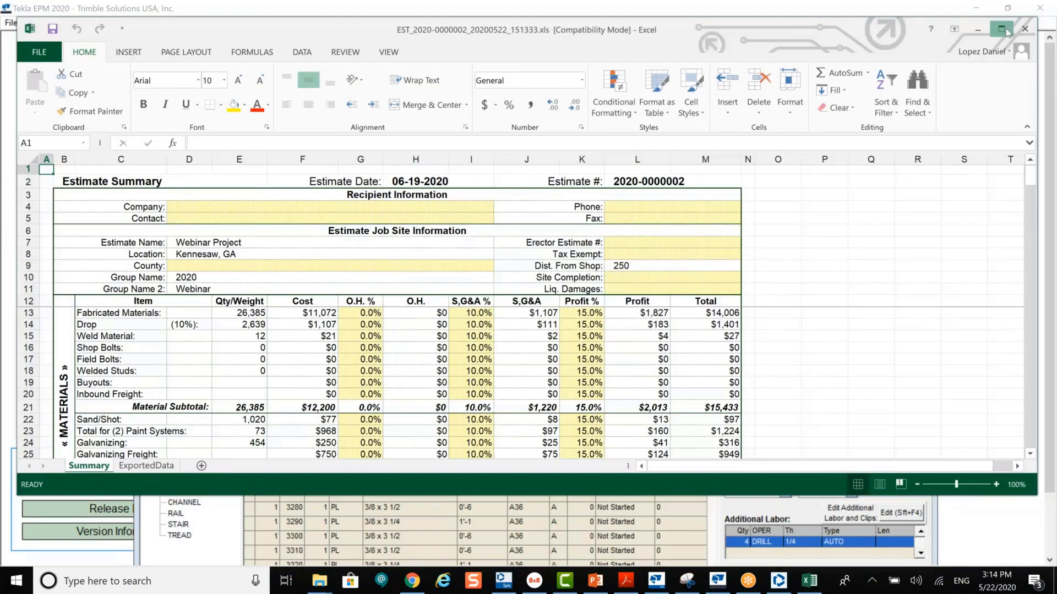
{"action": "left_click", "coordinate": [1001, 30]}
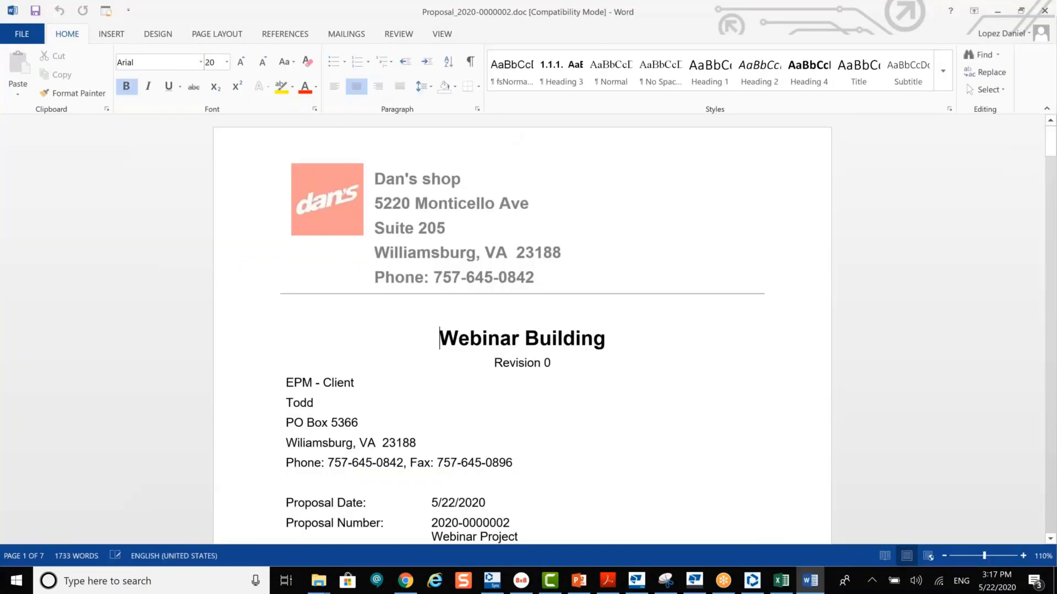
{"action": "scroll", "coordinate": [504, 285], "scroll_direction": "down", "scroll_amount": 2}
{"action": "scroll", "coordinate": [549, 220], "scroll_direction": "down", "scroll_amount": 2}
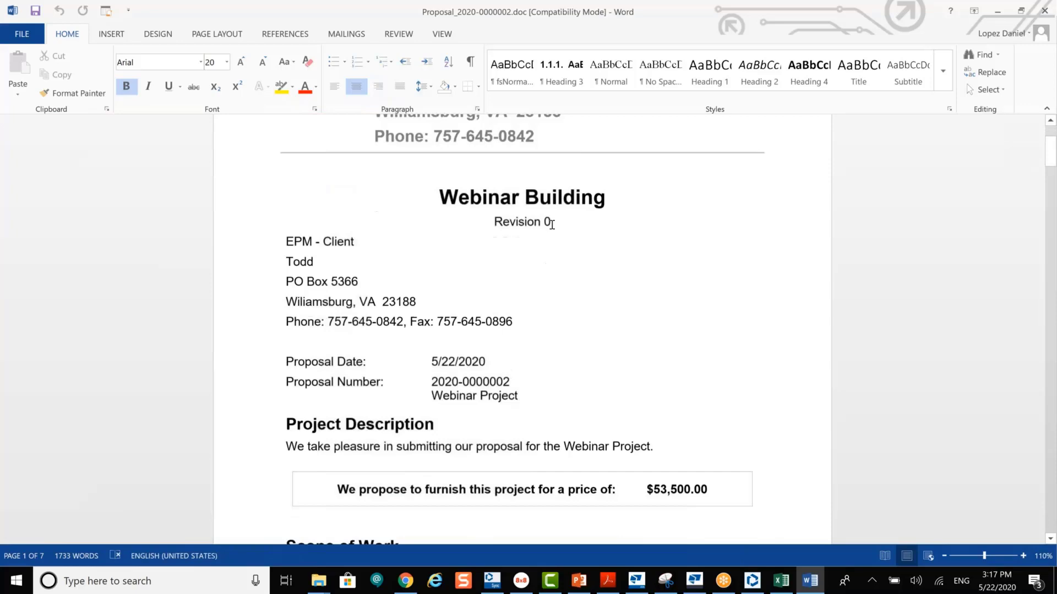
{"action": "scroll", "coordinate": [460, 337], "scroll_direction": "down", "scroll_amount": 3}
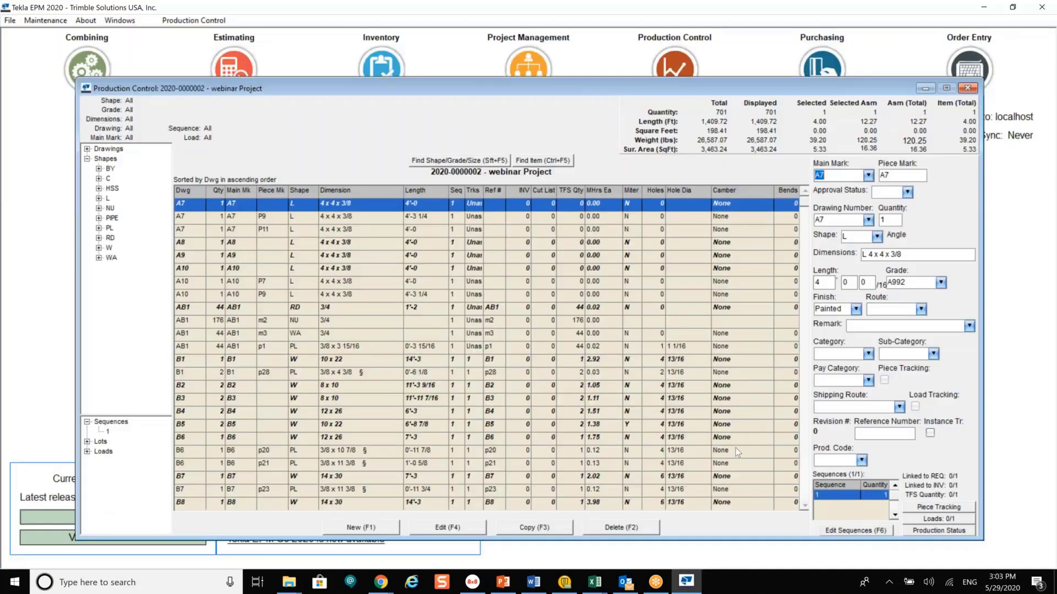
Step: Run the Production Control Production Status review and accept its filters
{"action": "left_click", "coordinate": [193, 20]}
{"action": "mouse_move", "coordinate": [192, 121]}
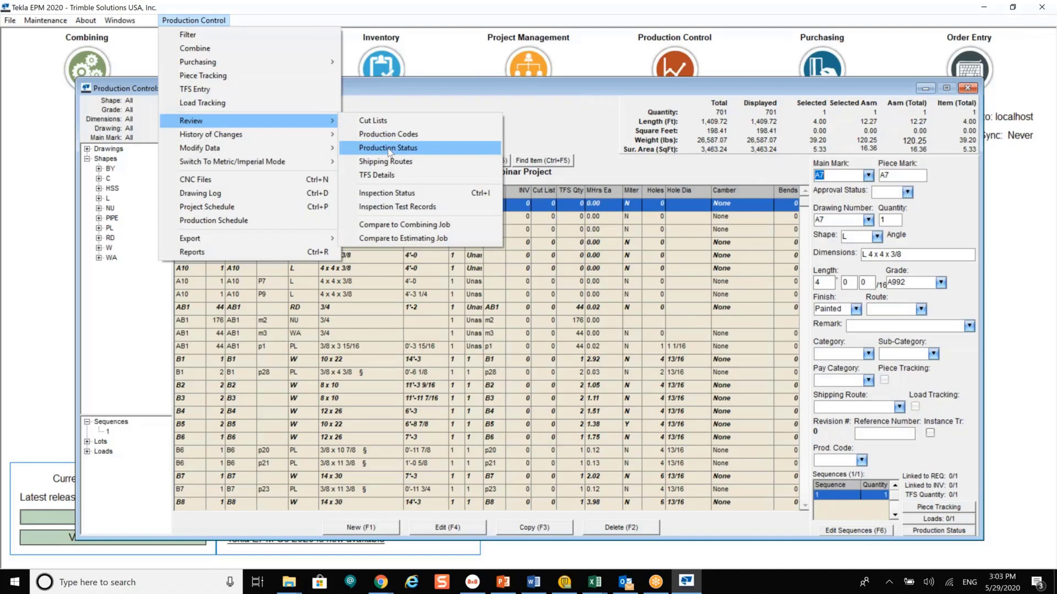
{"action": "left_click", "coordinate": [387, 148]}
{"action": "left_click", "coordinate": [373, 460]}
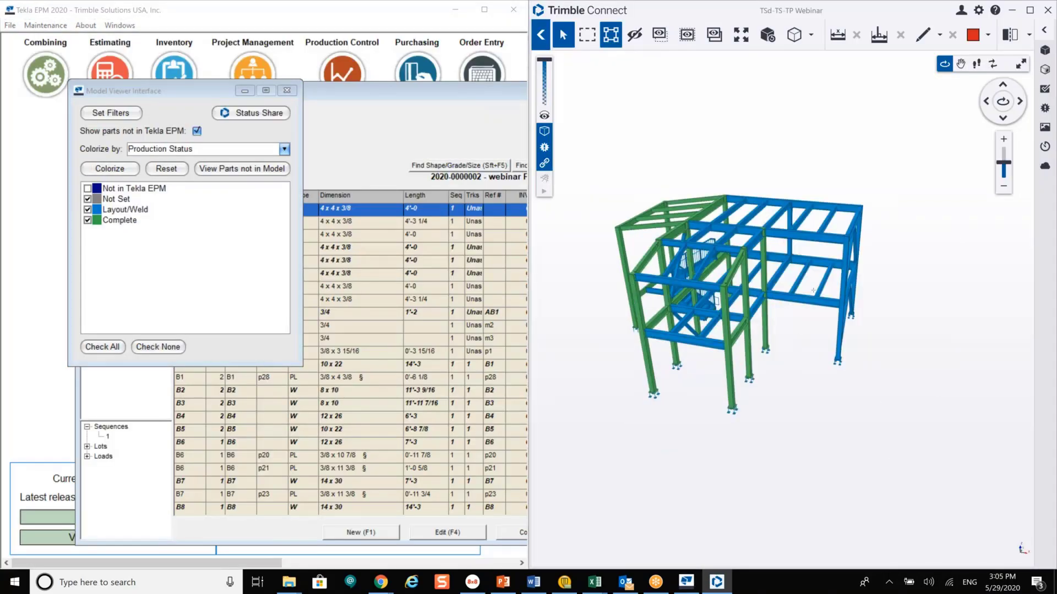
{"action": "scroll", "coordinate": [767, 236], "scroll_direction": "up", "scroll_amount": 2}
{"action": "scroll", "coordinate": [766, 236], "scroll_direction": "up", "scroll_amount": 3}
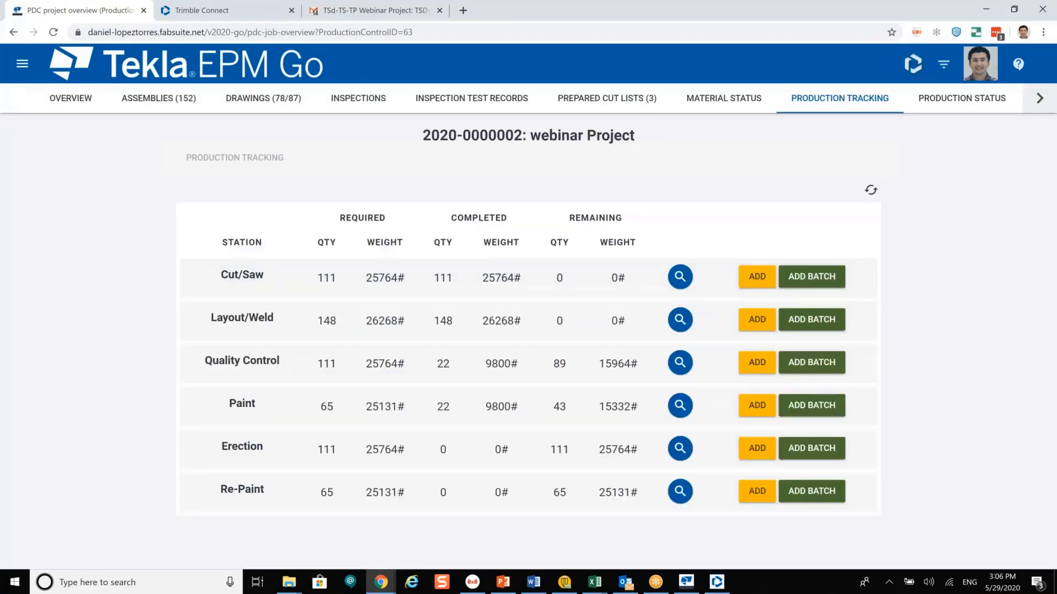
Step: Preview the B3.PDF beam drawing, then expand the completed W 14x30 cut list's piece marks
{"action": "left_click", "coordinate": [495, 219]}
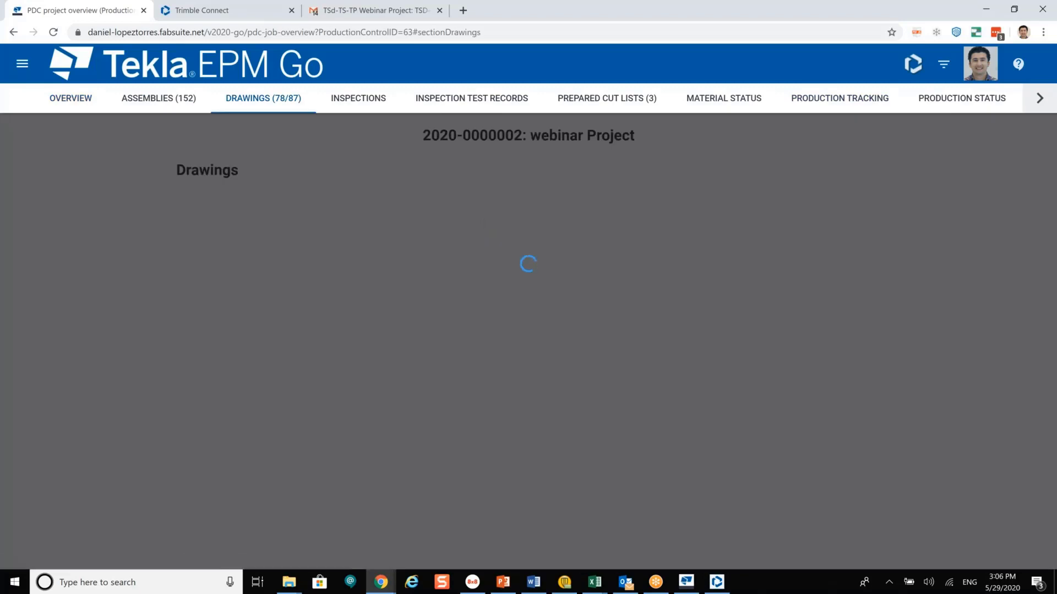
{"action": "scroll", "coordinate": [867, 346], "scroll_direction": "down", "scroll_amount": 2}
{"action": "scroll", "coordinate": [856, 346], "scroll_direction": "down", "scroll_amount": 2}
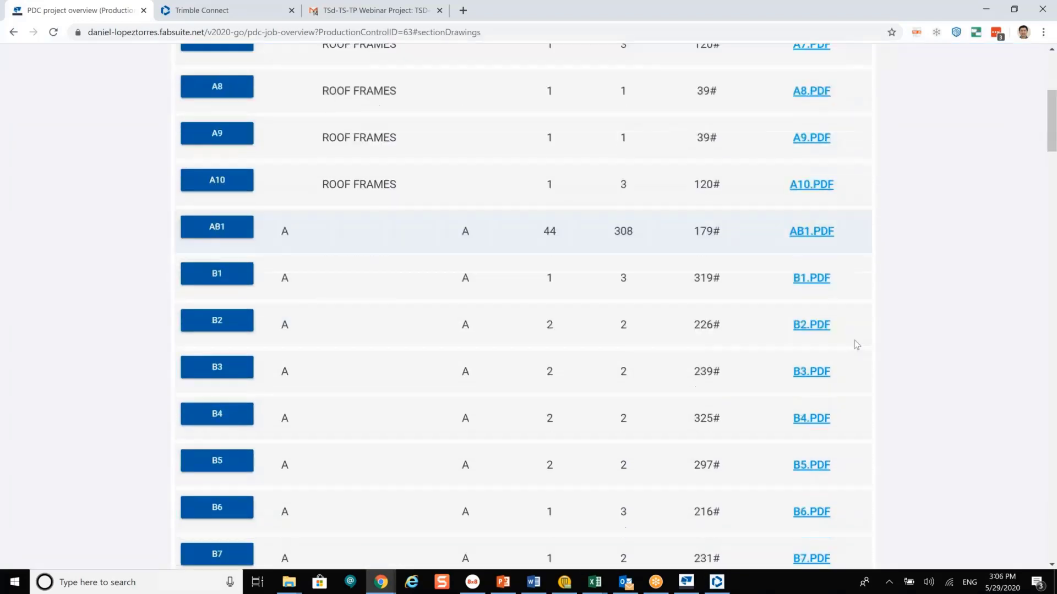
{"action": "left_click", "coordinate": [813, 371]}
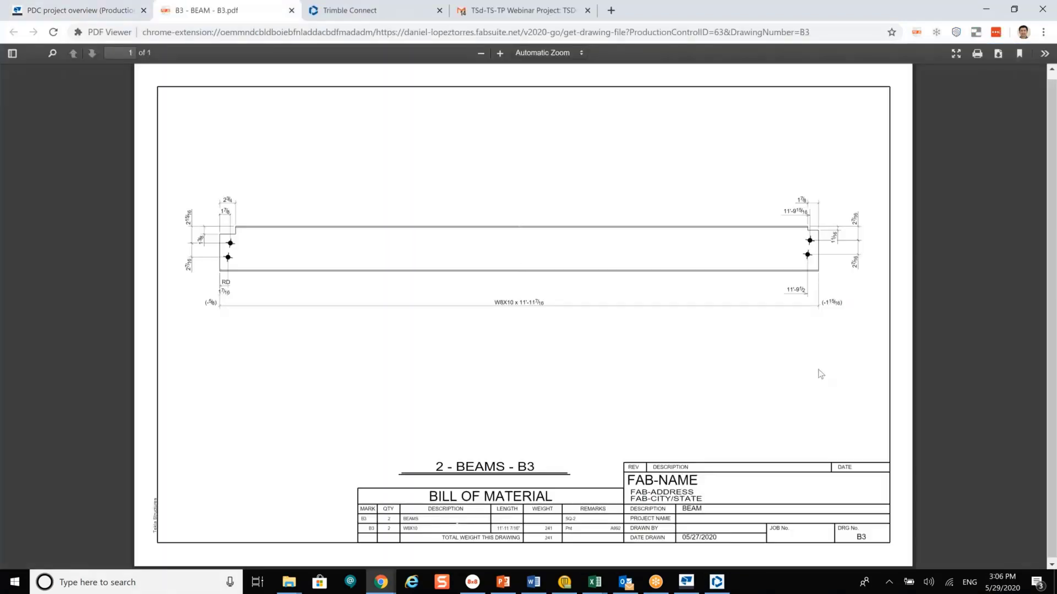
{"action": "key", "text": "ctrl+w"}
{"action": "left_click", "coordinate": [272, 313]}
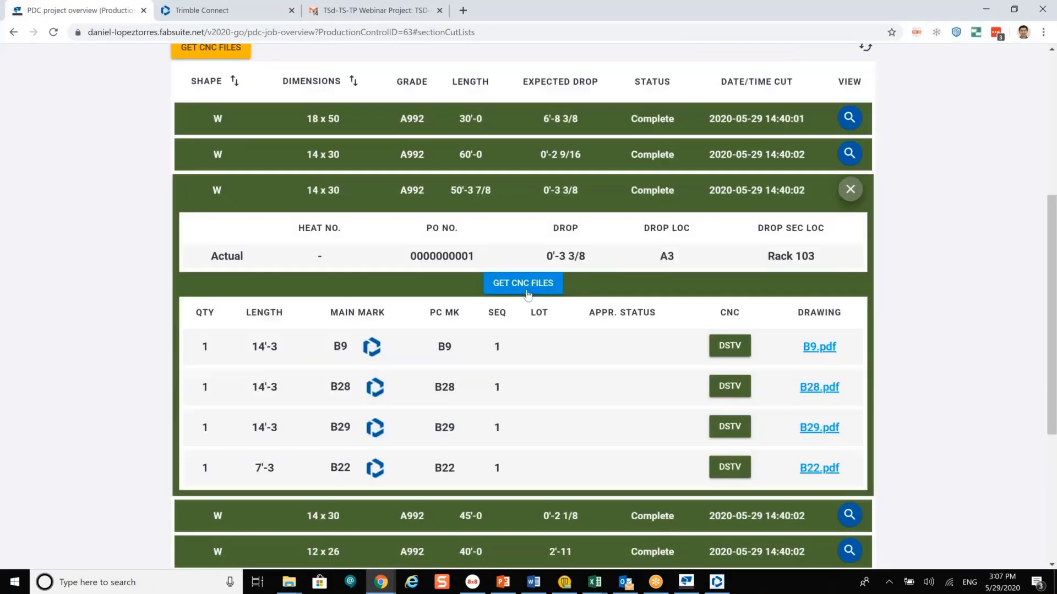